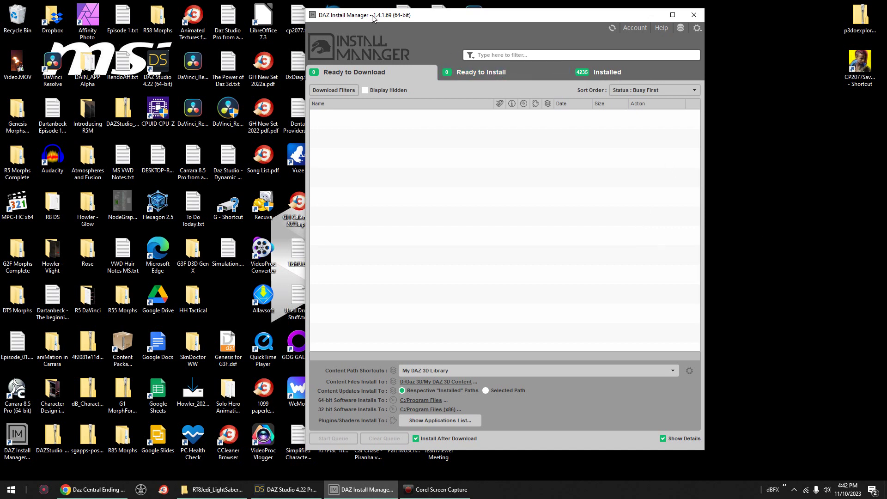
- Browse the content path shortcuts, keep My DAZ 3D Library, and toggle installation path settings
left_click_drag(420, 14, 419, 14)
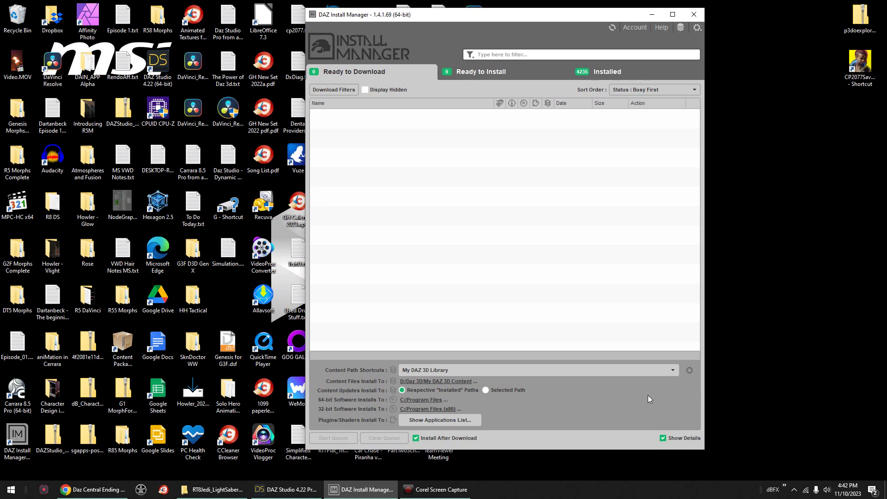
left_click(673, 370)
left_click(663, 437)
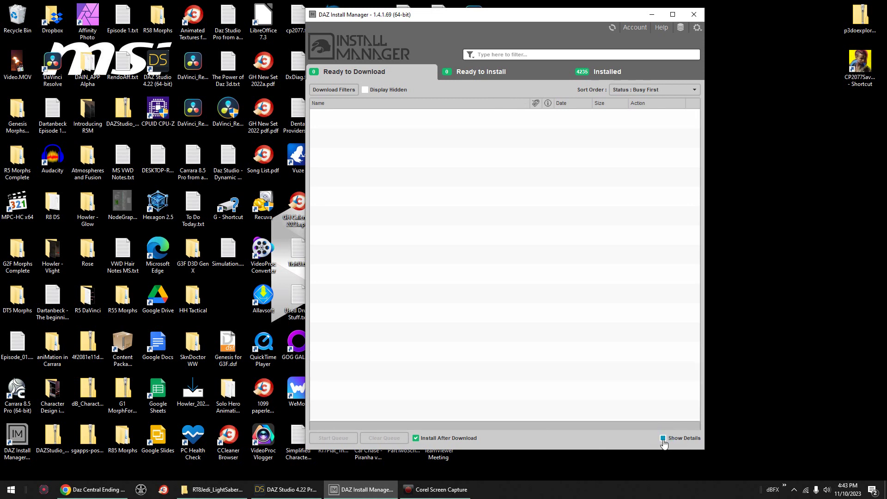
left_click(663, 438)
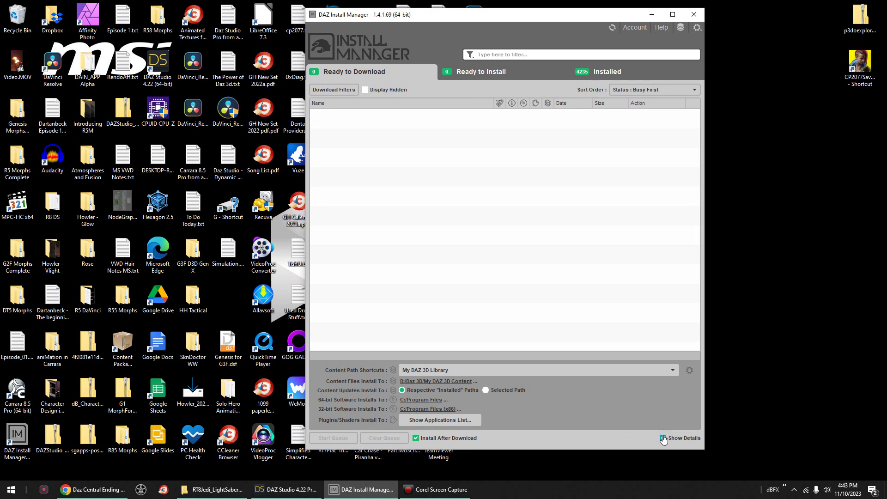
left_click(671, 371)
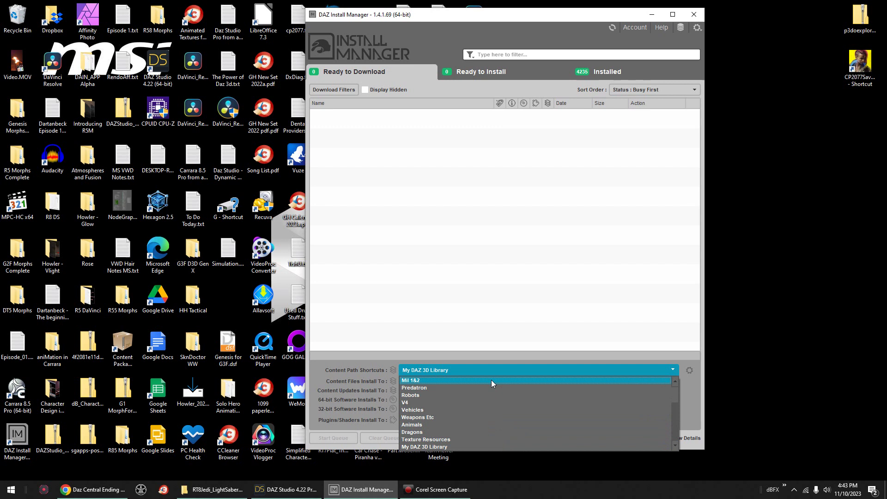
left_click(443, 447)
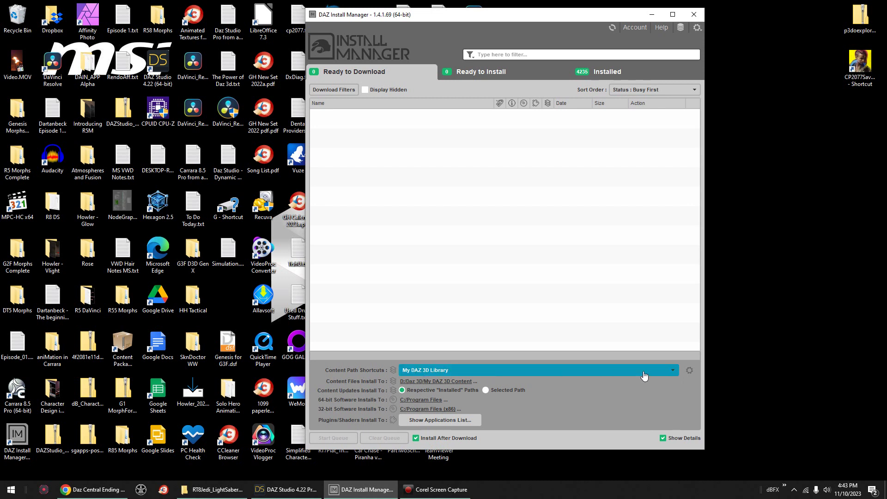
left_click(673, 370)
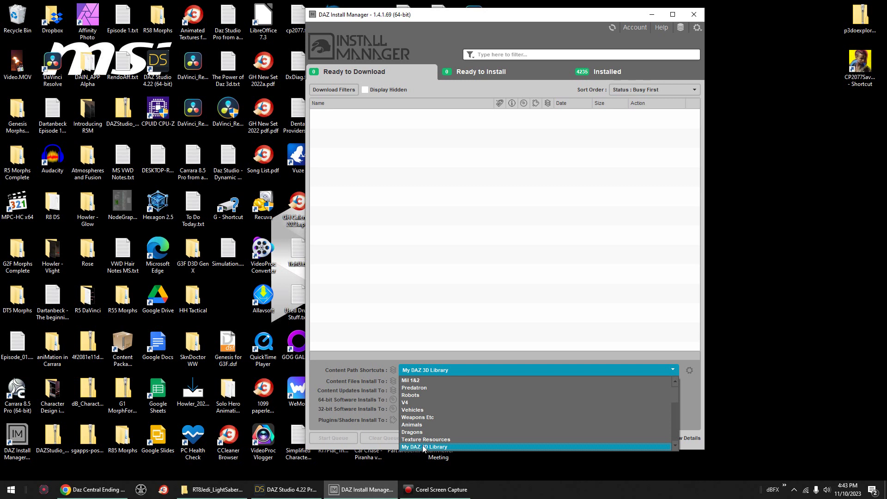
left_click(392, 164)
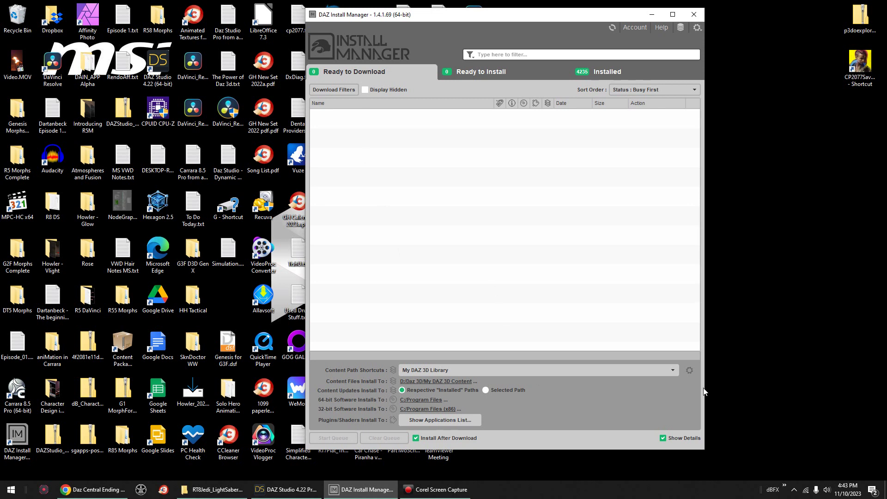
- Pick the Environs shortcut and briefly check the Ready to Install tab
left_click(674, 374)
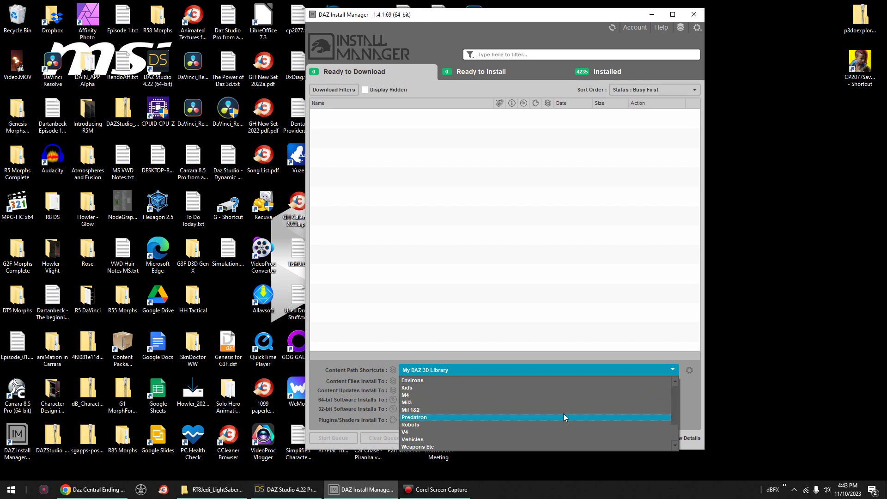
scroll(460, 412, "up", 2)
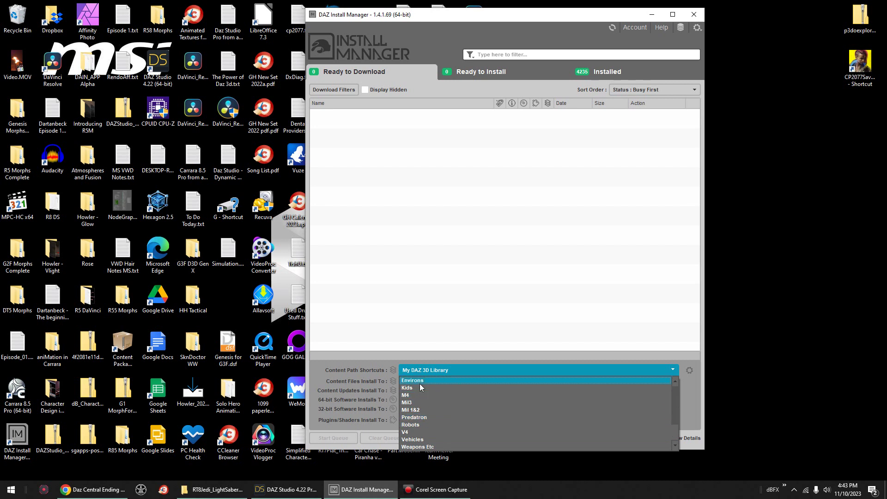
left_click(673, 370)
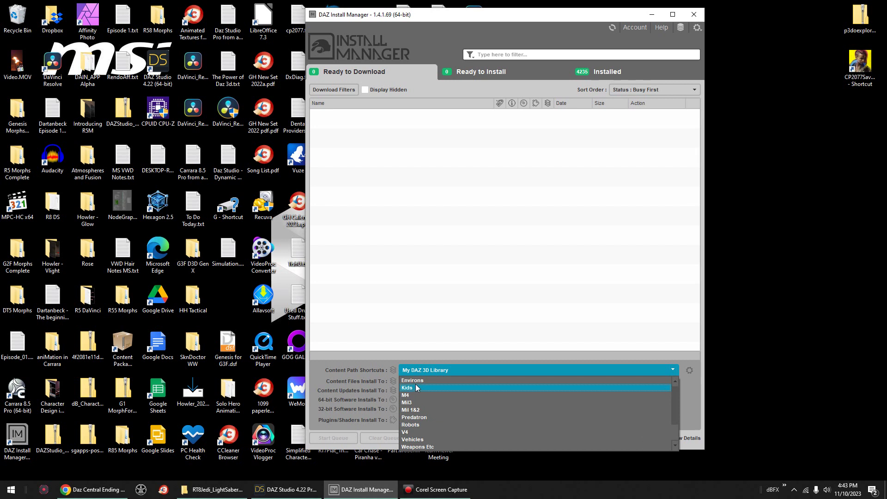
left_click(416, 381)
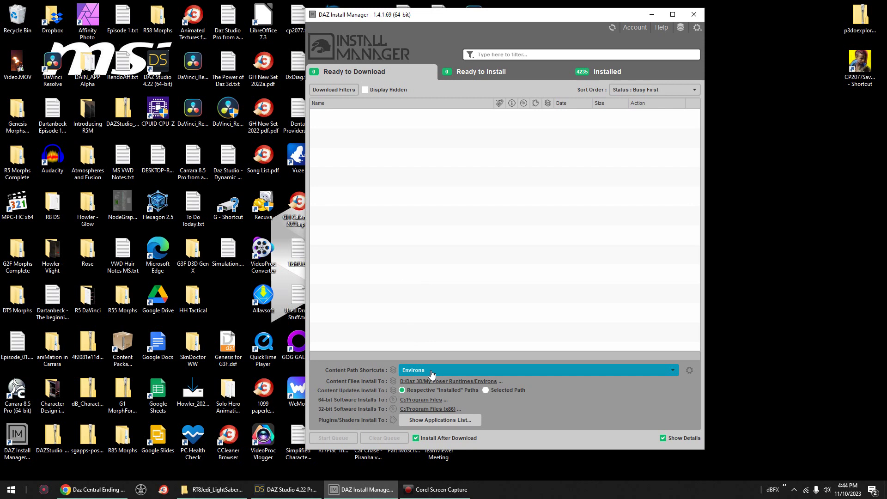
left_click(507, 73)
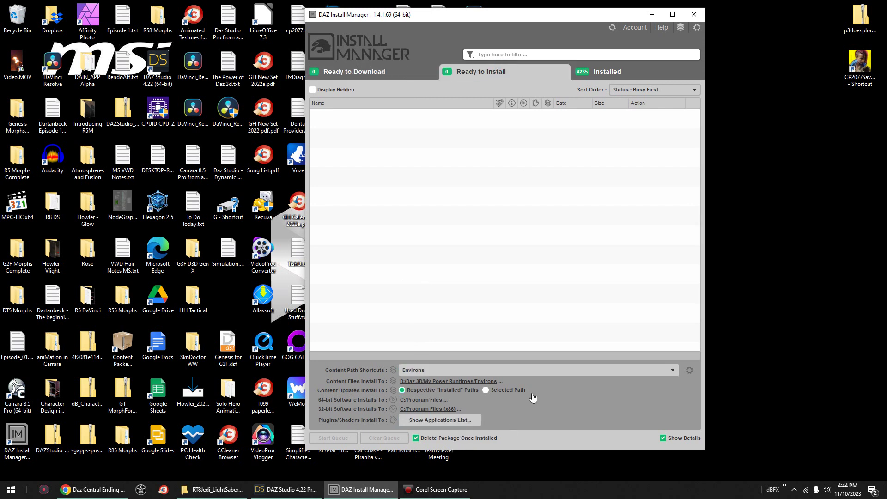
left_click(388, 72)
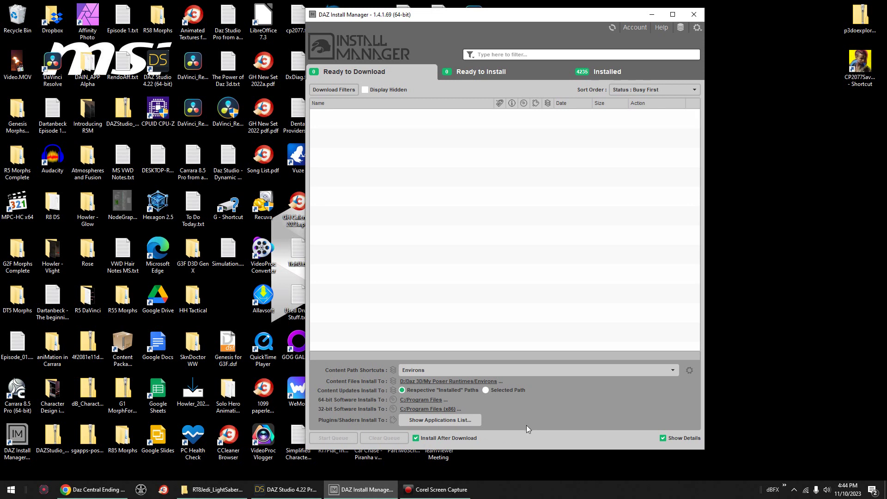
- Try the V4 shortcut, then settle on Kids and reopen the shortcut list
left_click(533, 369)
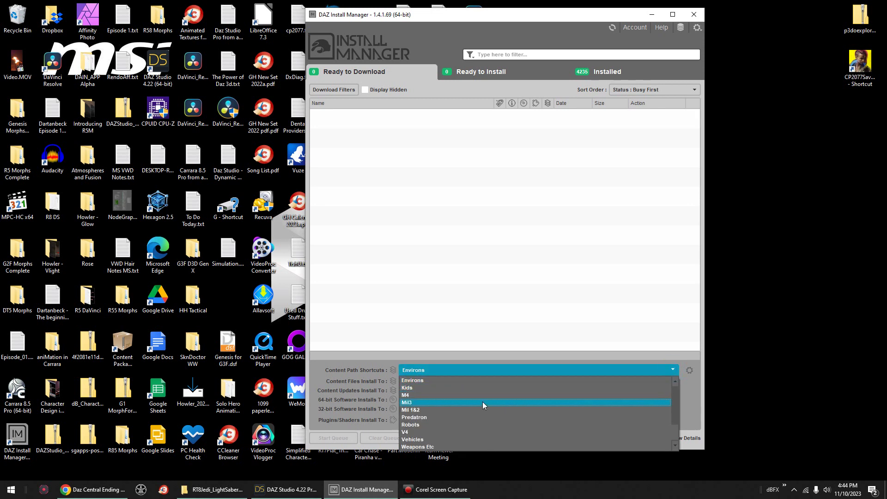
left_click(412, 432)
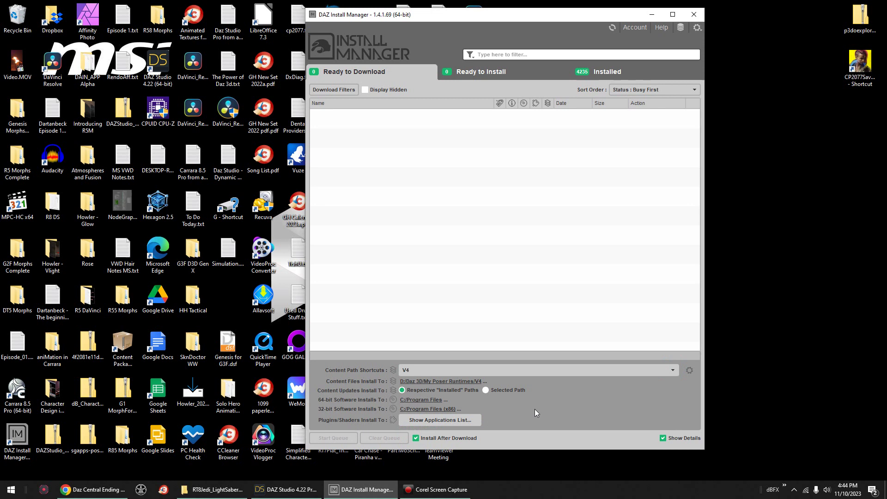
left_click(668, 371)
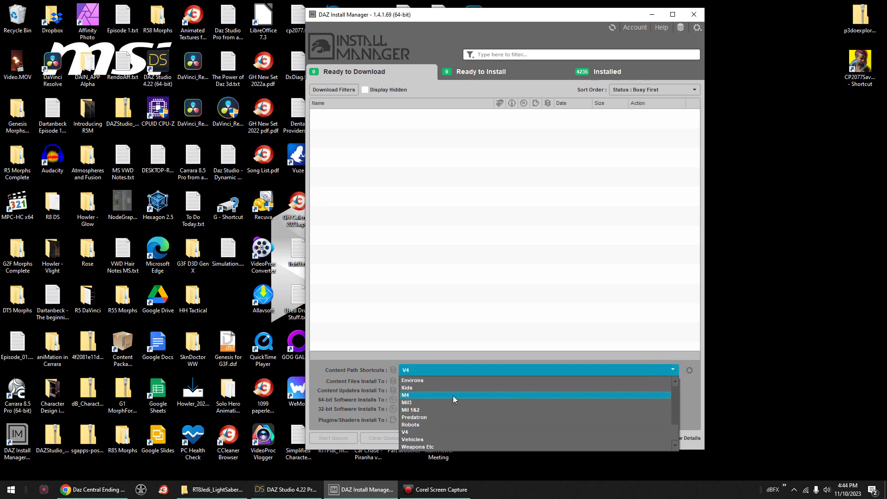
left_click(453, 388)
left_click(672, 370)
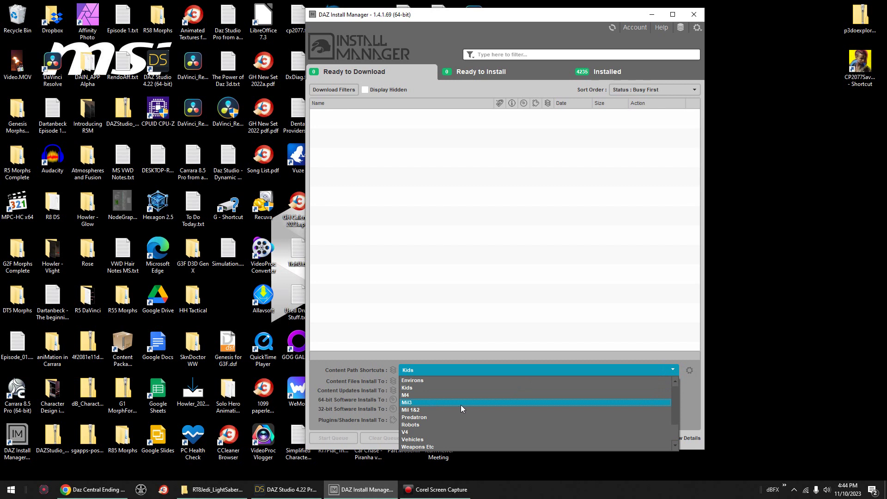
scroll(454, 426, "down", 1)
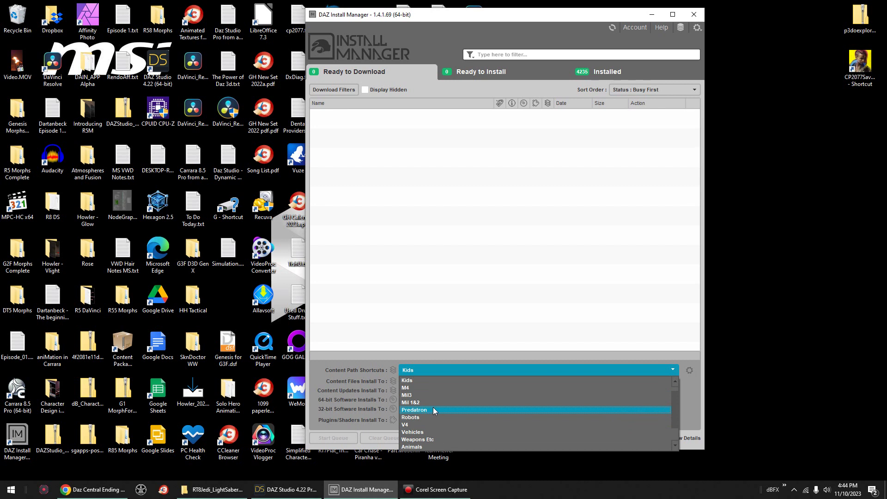
scroll(433, 409, "down", 3)
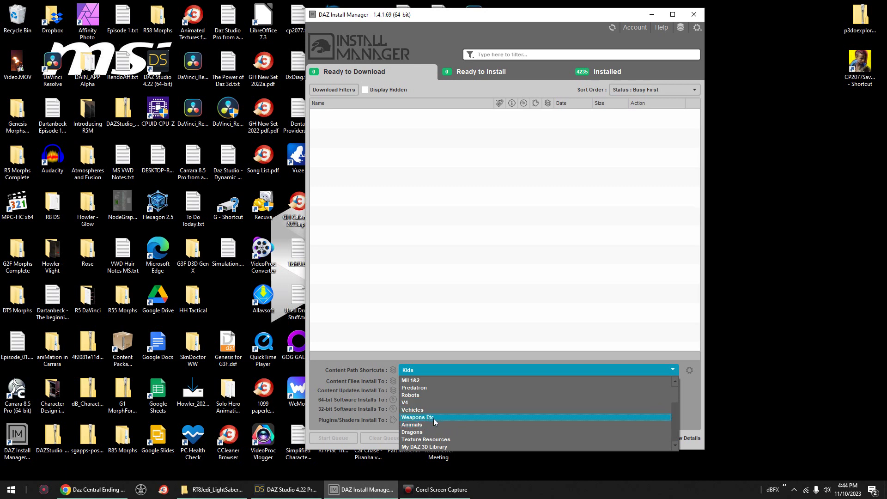
- Select My DAZ 3D Library, then show Advanced Settings' Installation page, moved up and enlarged
left_click(439, 447)
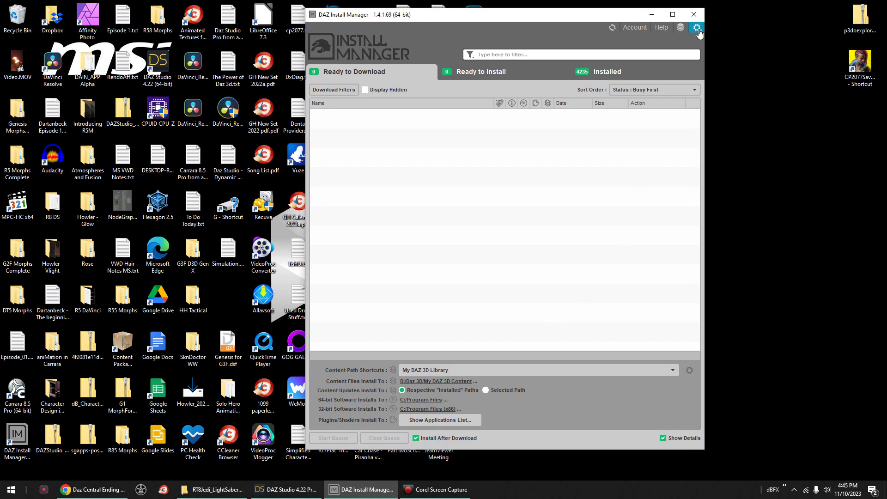
left_click(699, 31)
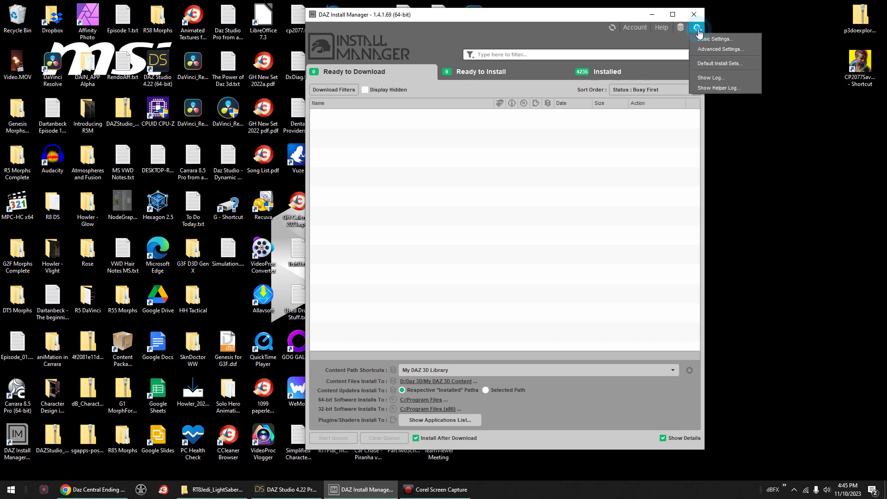
left_click(705, 50)
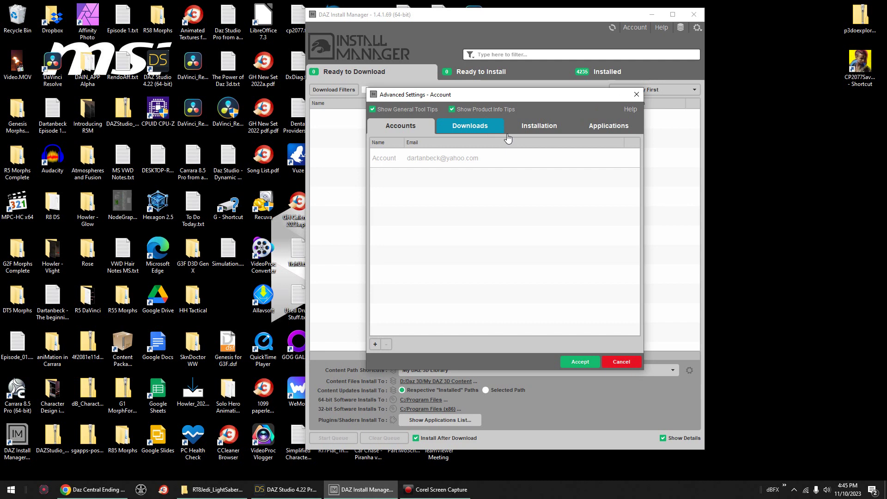
left_click(546, 131)
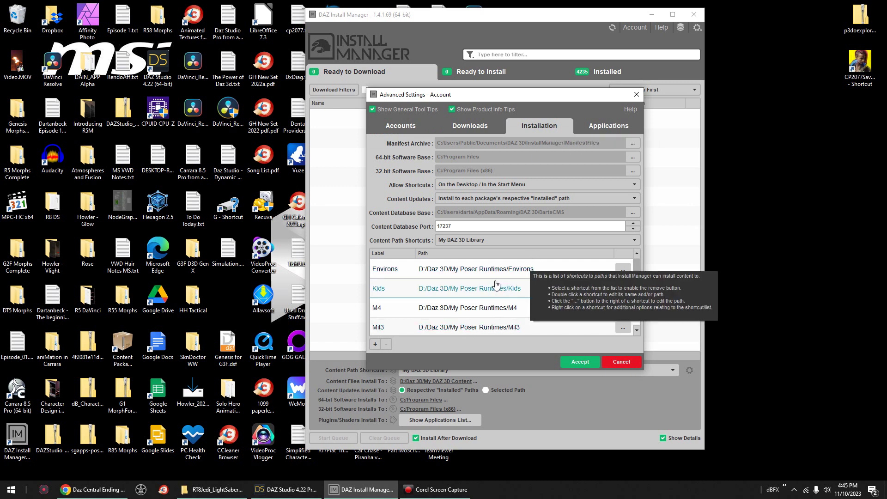
left_click_drag(547, 95, 502, 34)
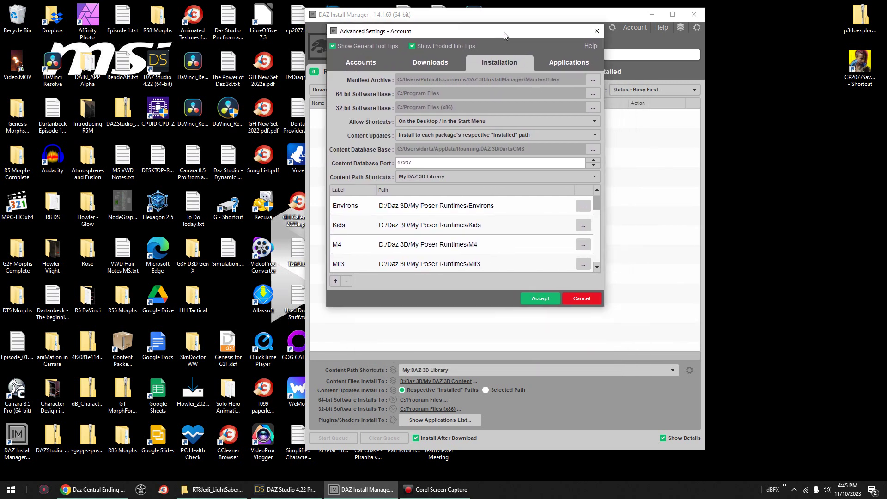
left_click_drag(605, 311, 700, 431)
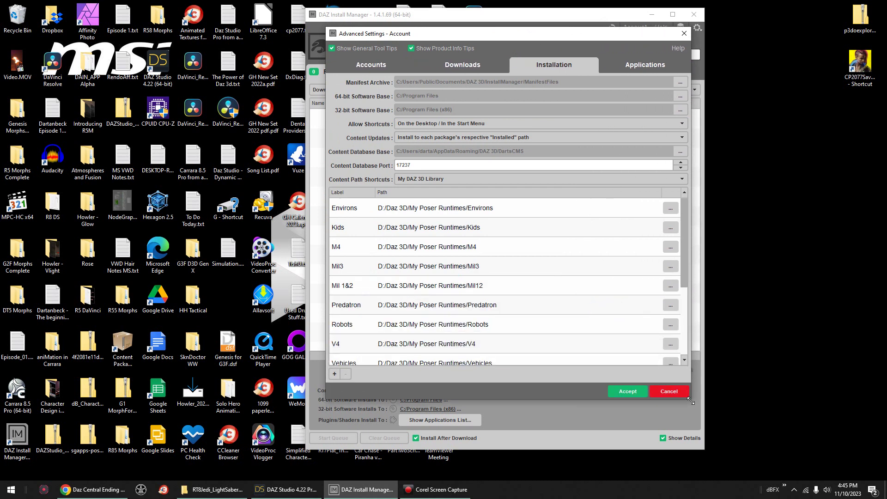
scroll(595, 334, "down", 4)
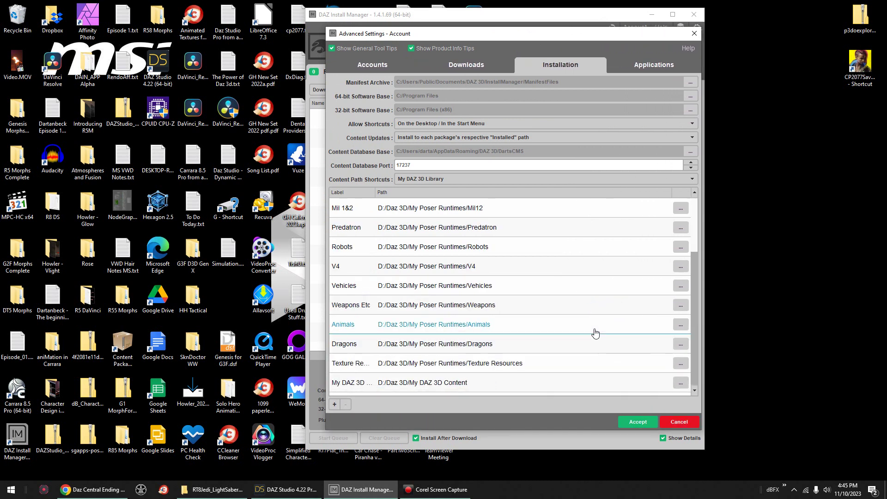
left_click(334, 405)
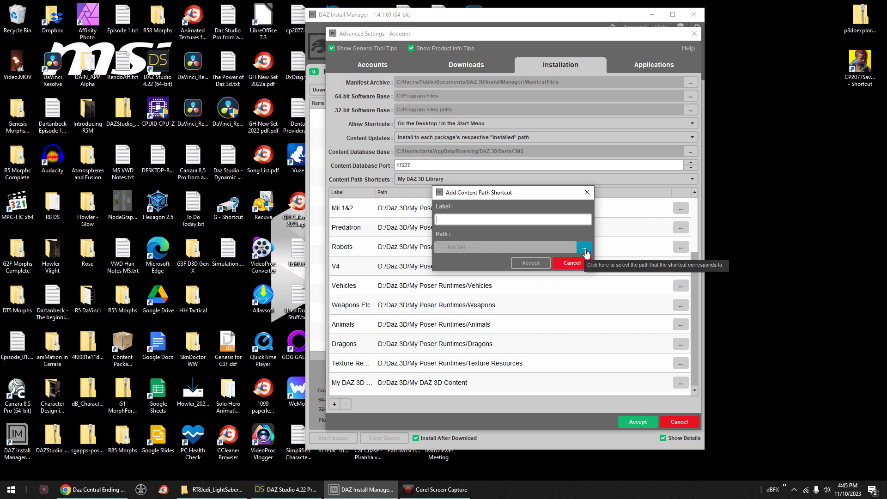
left_click(572, 264)
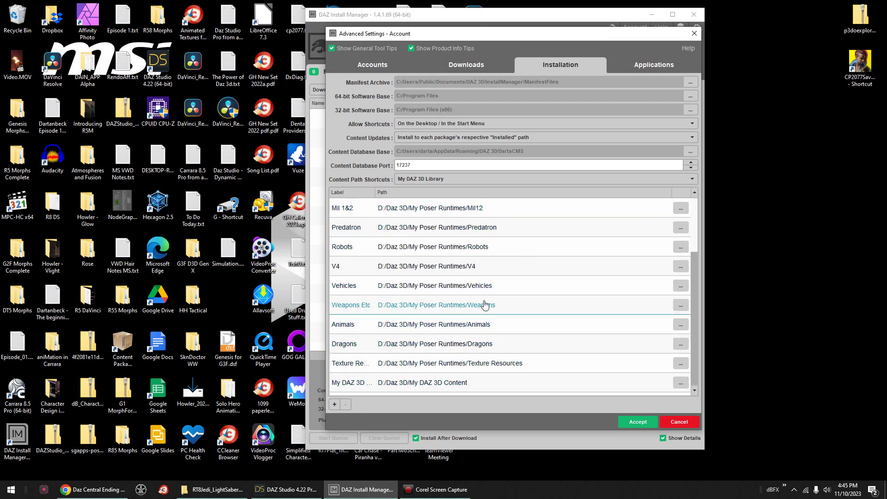
scroll(520, 308, "up", 4)
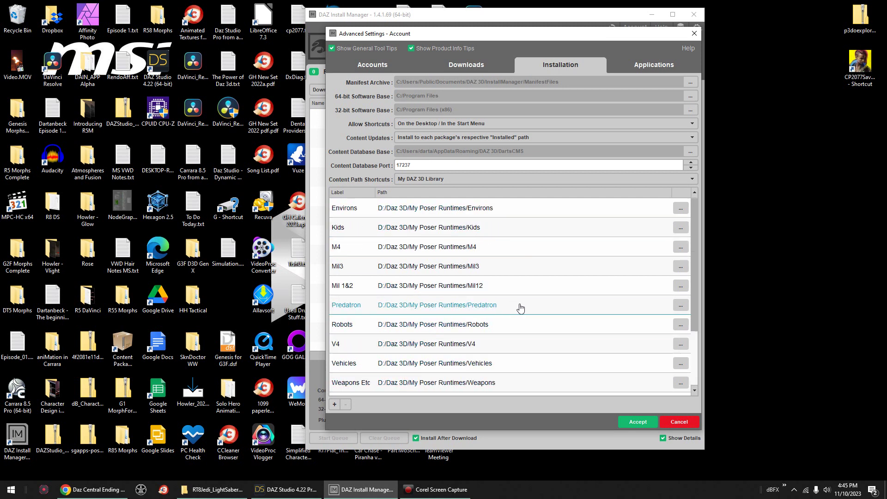
- Cancel Advanced Settings, view the Installed list, and toggle Show Details on and off
left_click(679, 421)
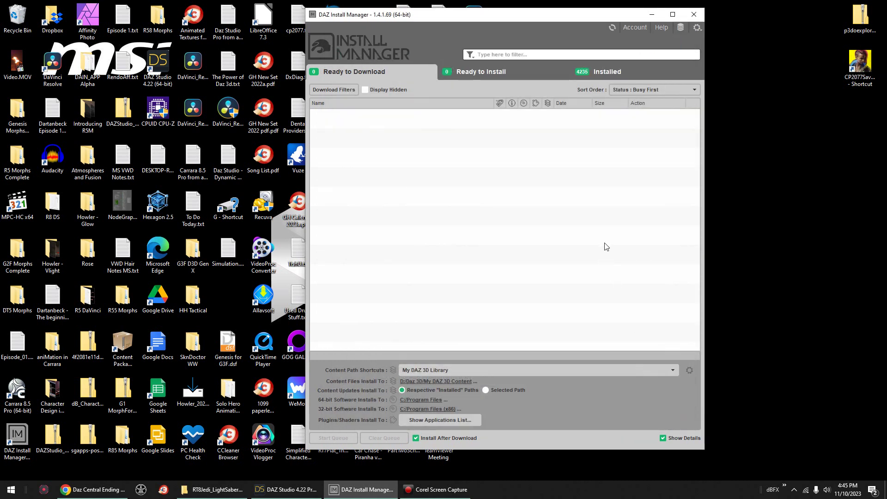
left_click(622, 75)
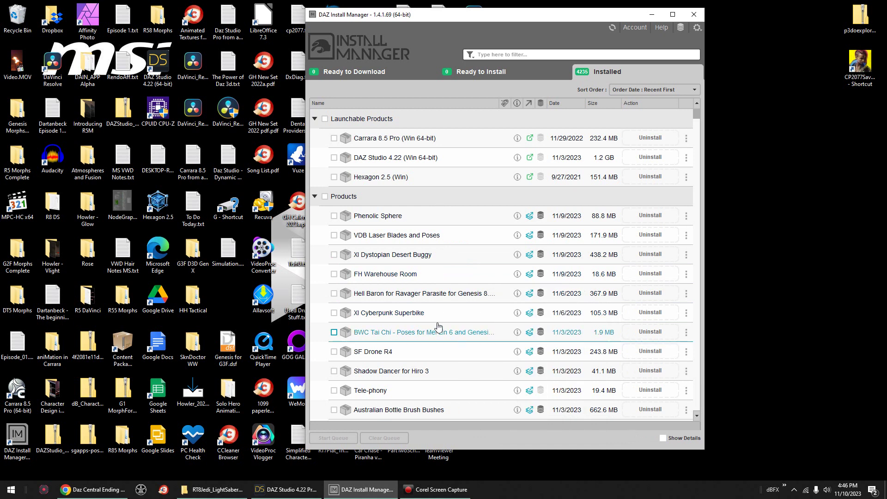
scroll(454, 289, "down", 1)
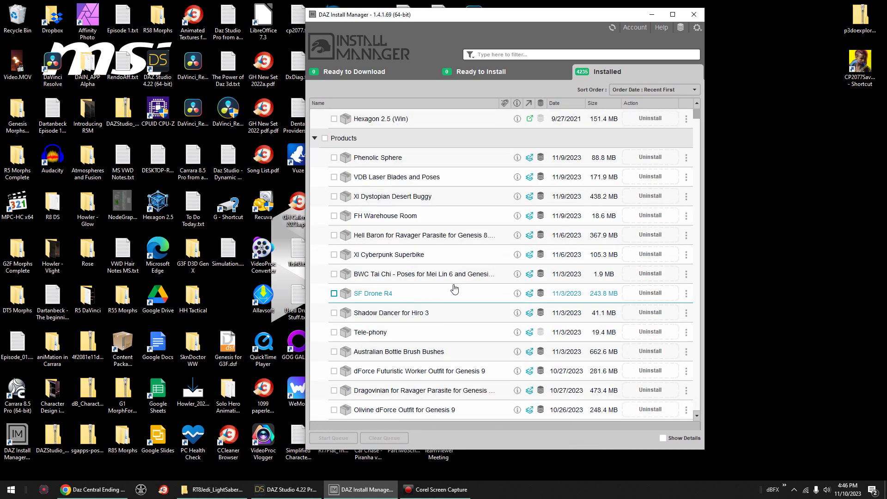
scroll(455, 288, "up", 1)
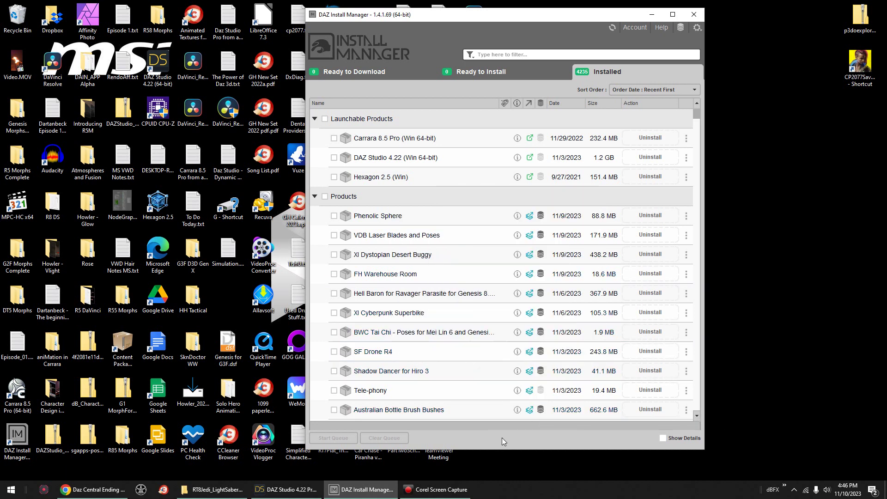
left_click(663, 437)
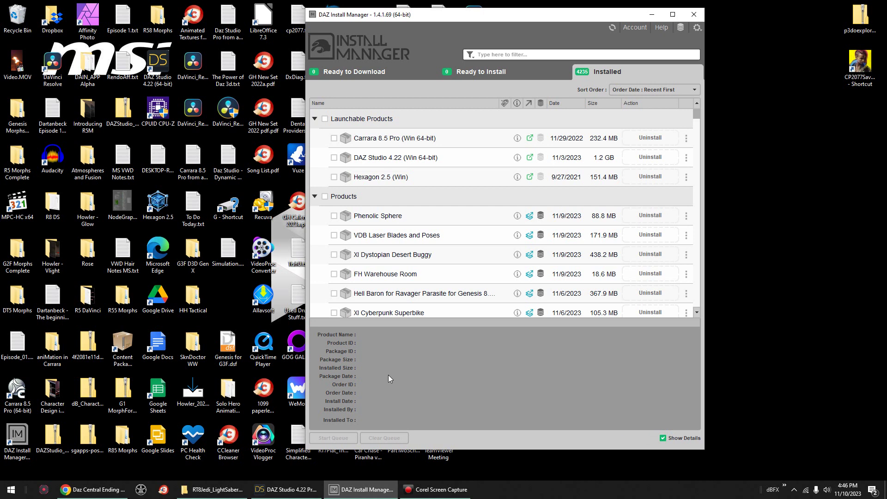
left_click(663, 437)
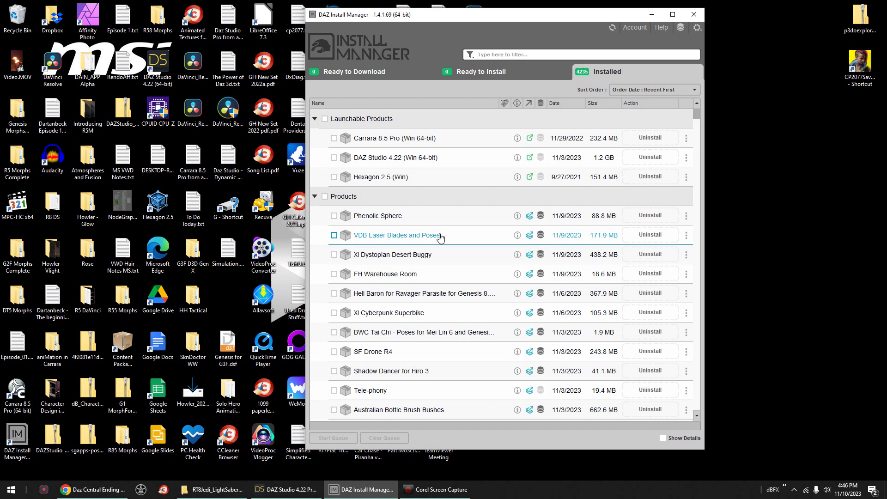
mouse_move(397, 234)
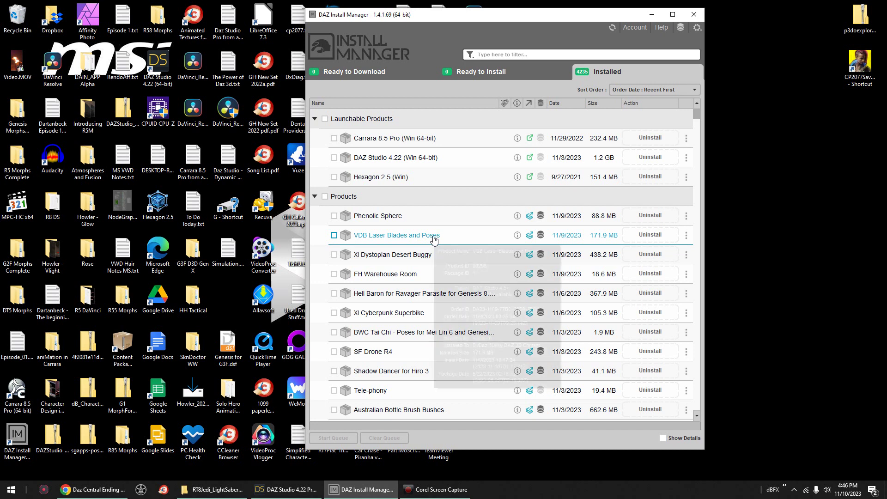
- Browse the installed files of VDB Laser Blades and Poses, then close the list
right_click(400, 240)
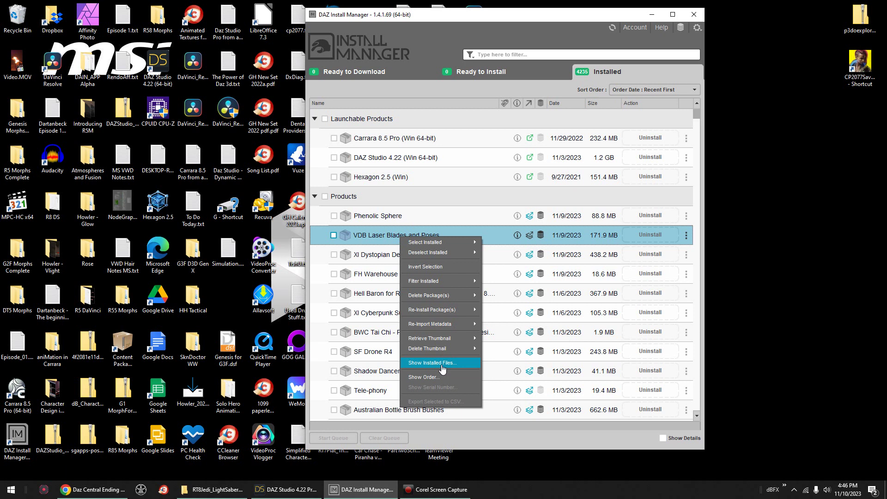
left_click(430, 363)
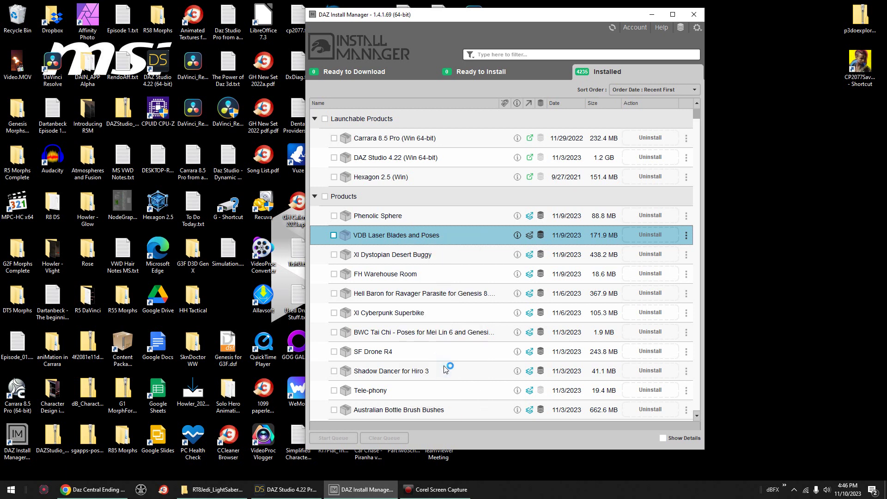
left_click_drag(539, 114, 479, 48)
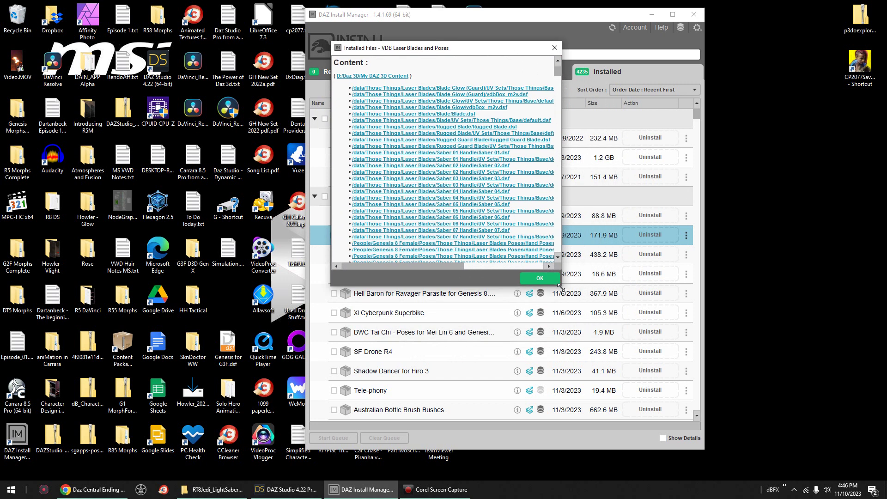
left_click_drag(559, 284, 638, 400)
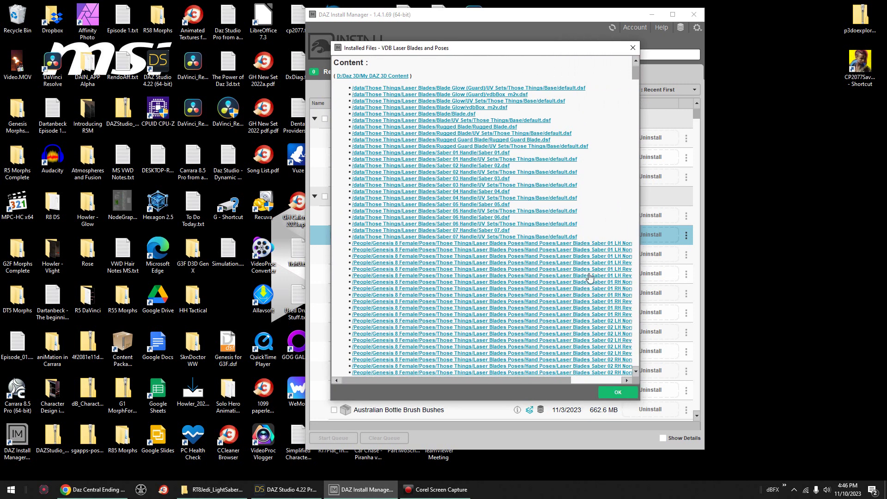
scroll(590, 278, "down", 1)
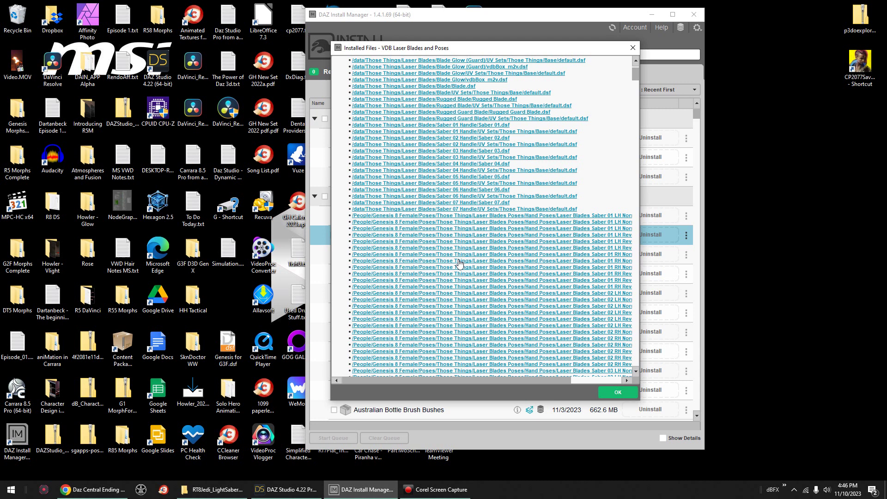
scroll(510, 282, "down", 3)
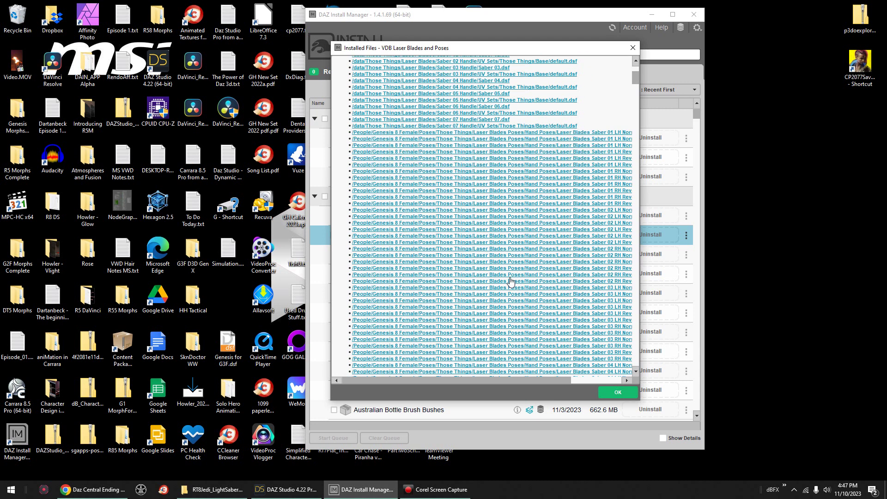
scroll(510, 282, "down", 3)
scroll(518, 310, "down", 3)
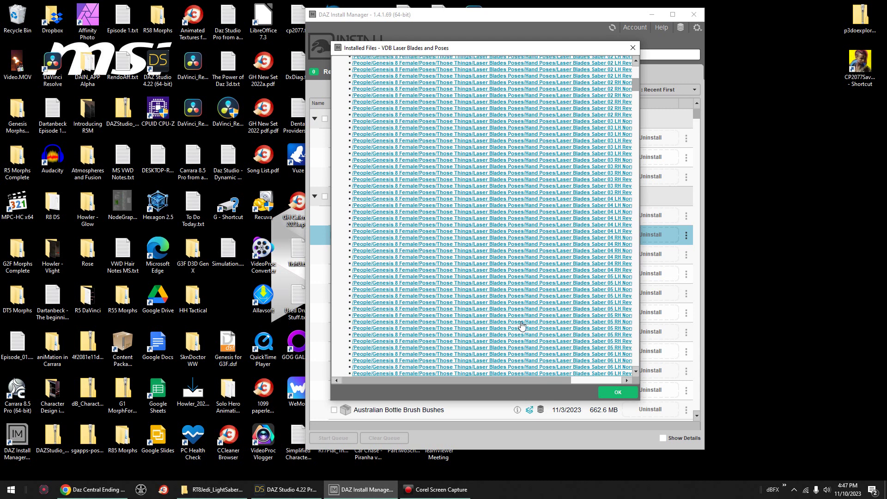
scroll(554, 300, "down", 4)
scroll(555, 299, "down", 2)
scroll(554, 299, "down", 4)
scroll(554, 299, "down", 5)
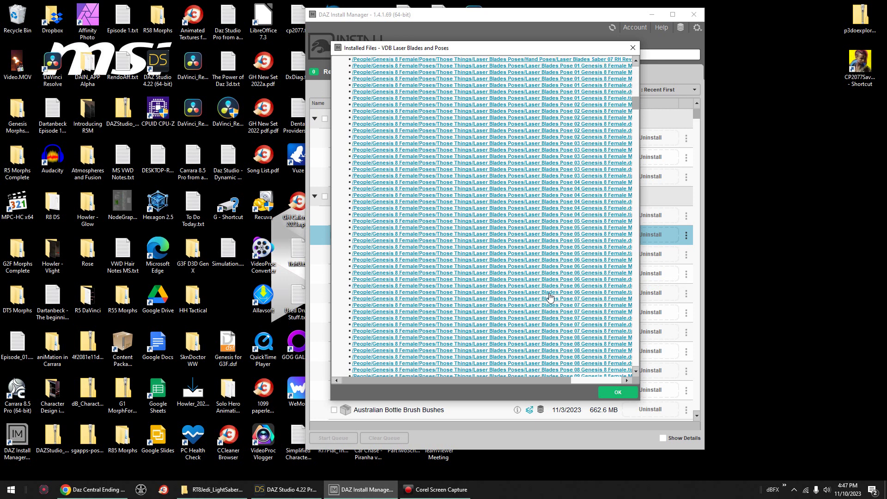
scroll(555, 300, "down", 5)
scroll(555, 300, "down", 5)
scroll(555, 300, "down", 5)
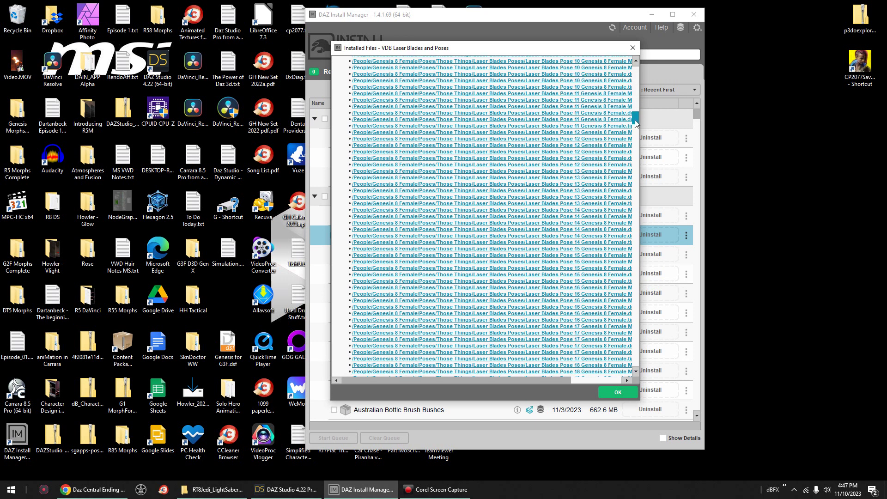
left_click_drag(636, 120, 636, 298)
scroll(490, 313, "down", 5)
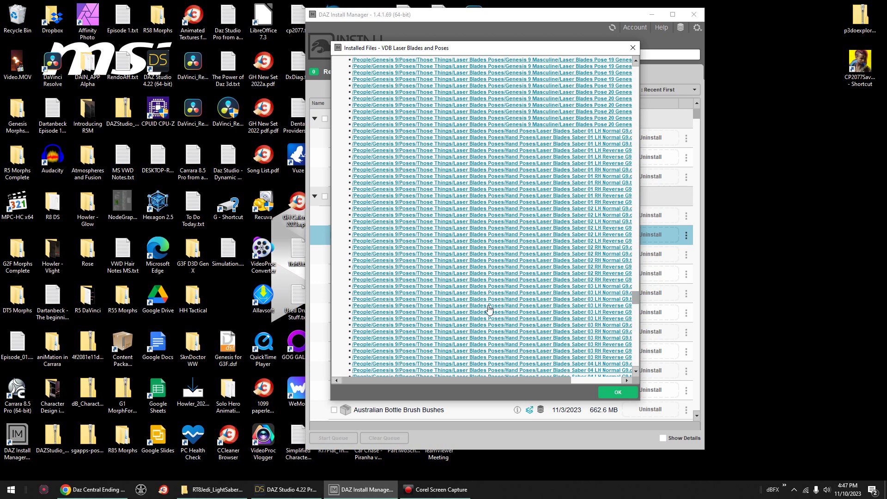
left_click_drag(636, 300, 638, 339)
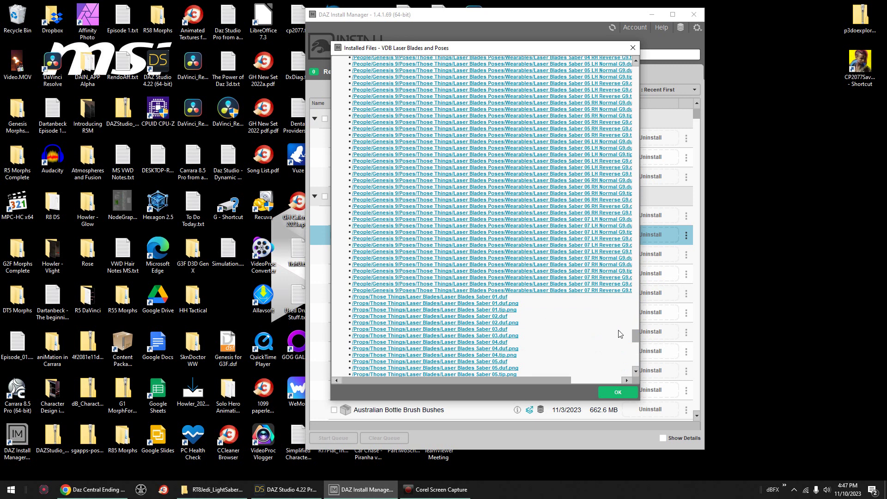
left_click_drag(635, 340, 636, 344)
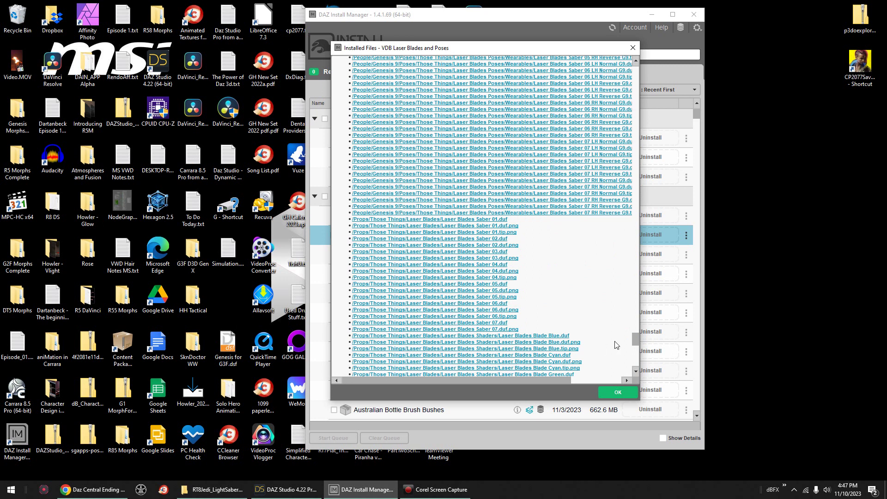
left_click_drag(635, 340, 636, 351)
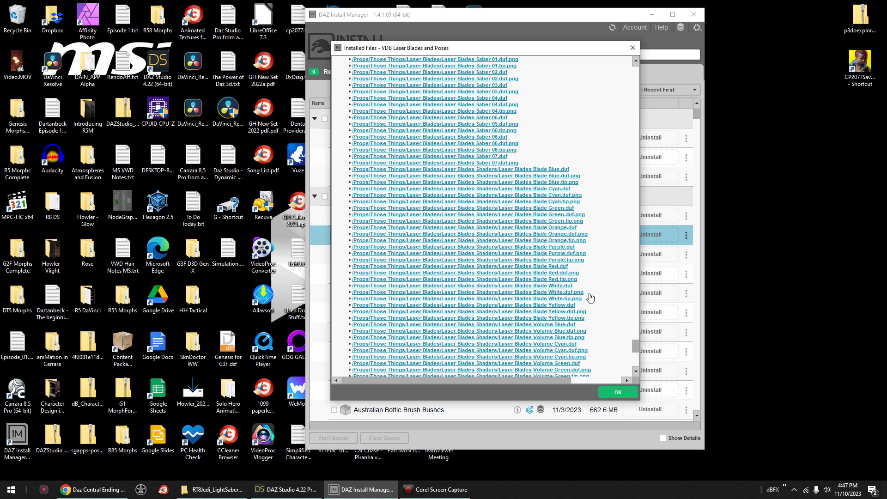
mouse_move(636, 348)
left_mouse_down()
mouse_move(638, 365)
mouse_move(635, 59)
left_mouse_up()
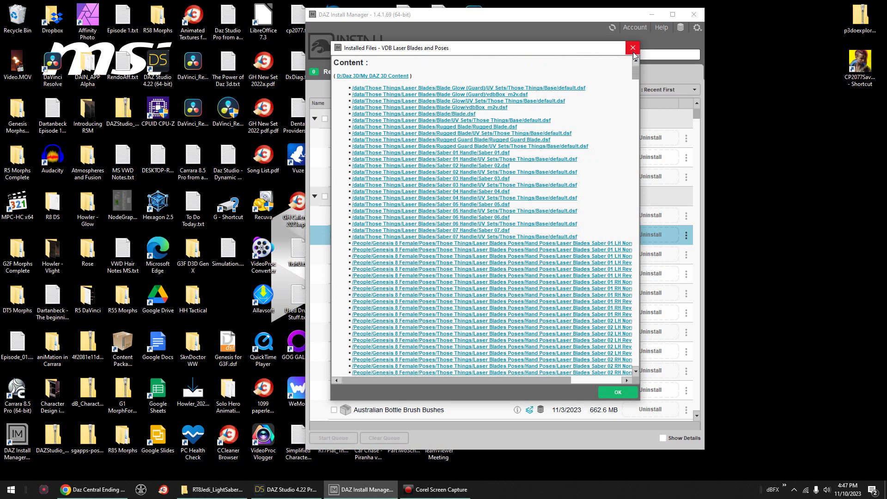
left_click(617, 392)
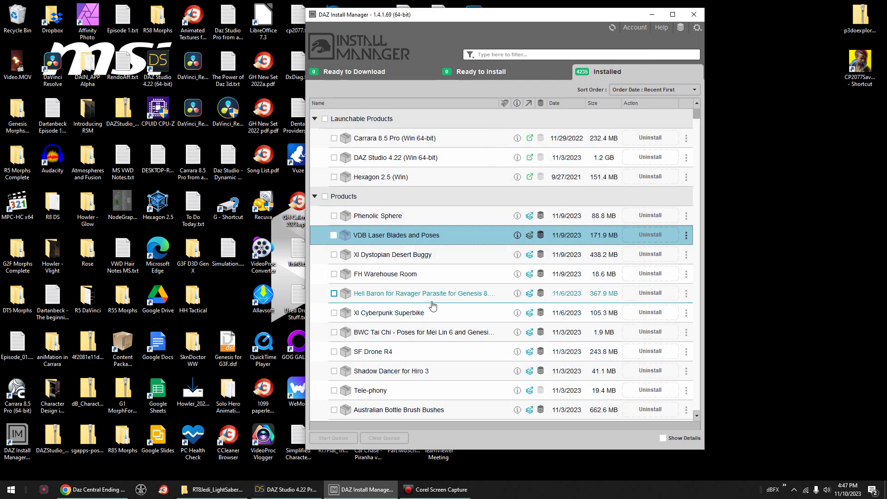
scroll(432, 305, "down", 1)
scroll(433, 305, "down", 2)
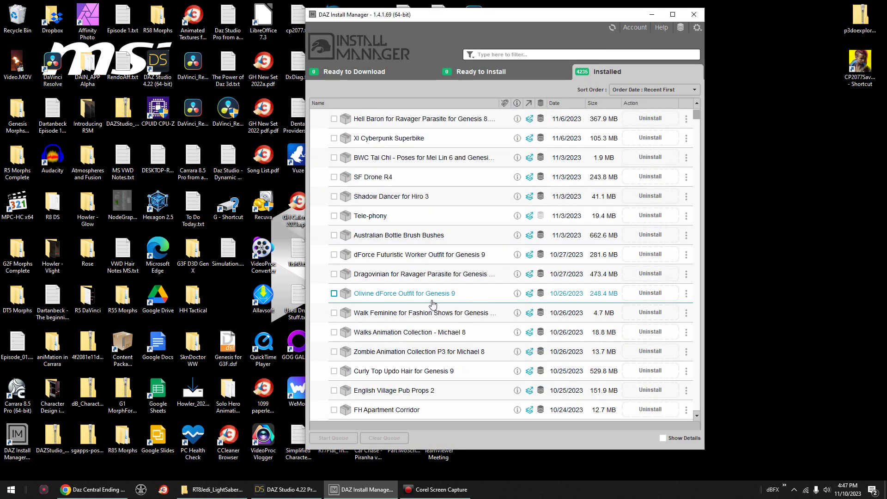
scroll(432, 304, "up", 3)
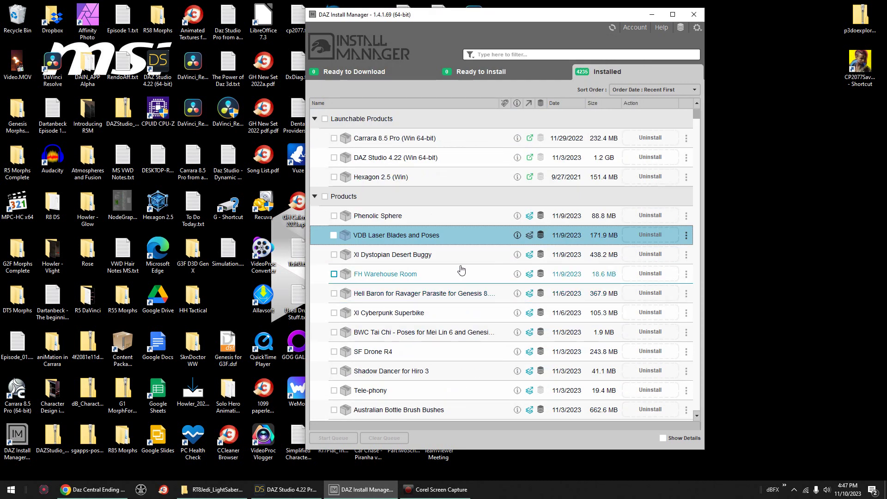
- Show Installed Files for FH Warehouse Room from its right-click menu
right_click(392, 279)
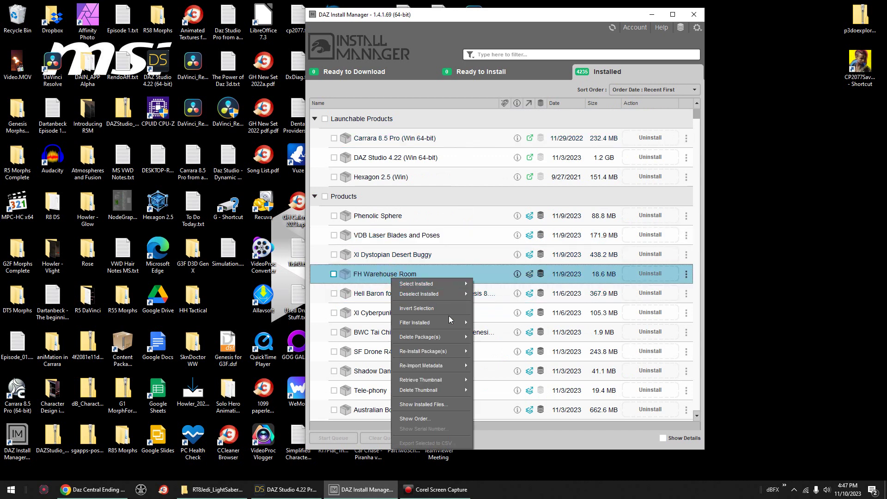
left_click(424, 404)
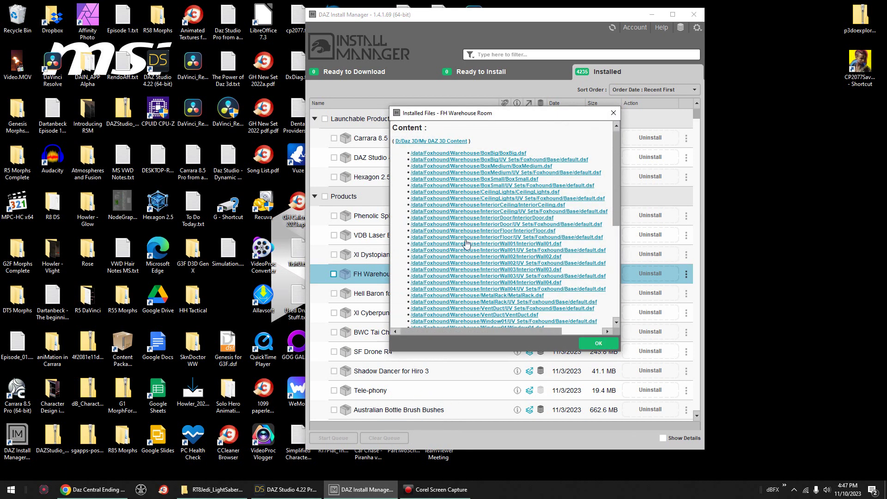
scroll(466, 245, "down", 5)
left_click_drag(616, 228, 617, 265)
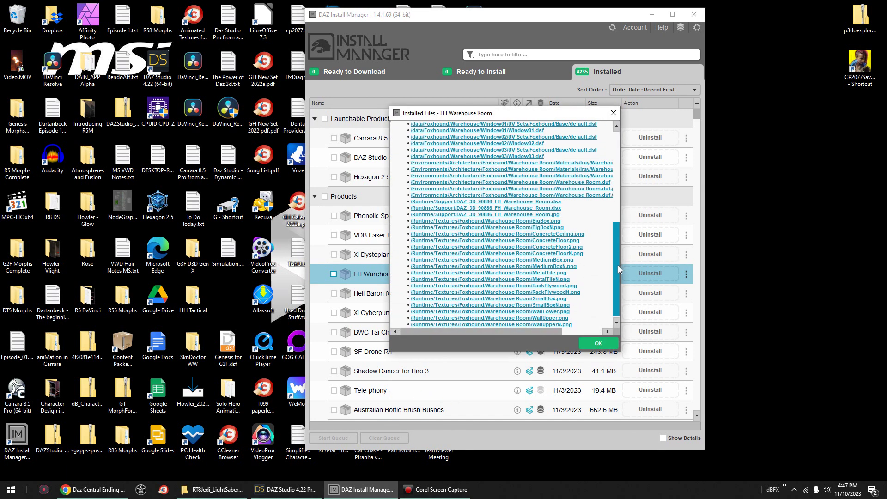
- Open the Warehouse Room texture folder, preview BigBox.png in IrfanView, and close the viewer
left_click(504, 280)
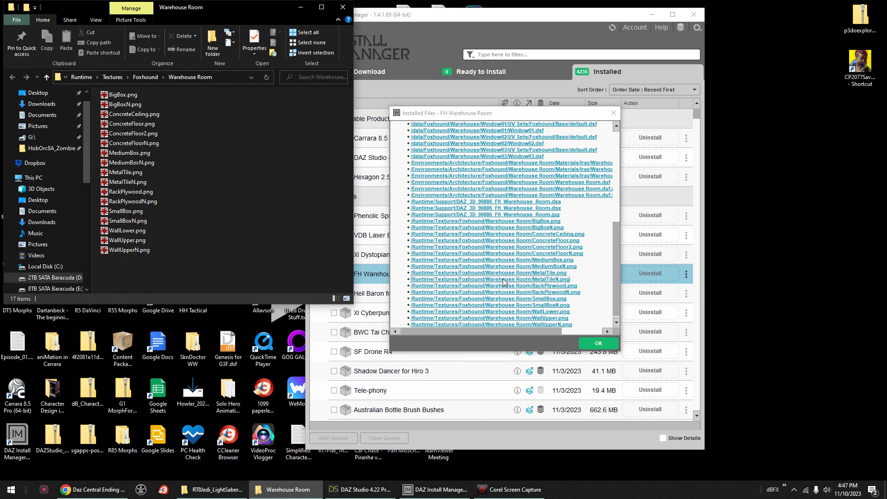
left_click_drag(217, 9, 376, 69)
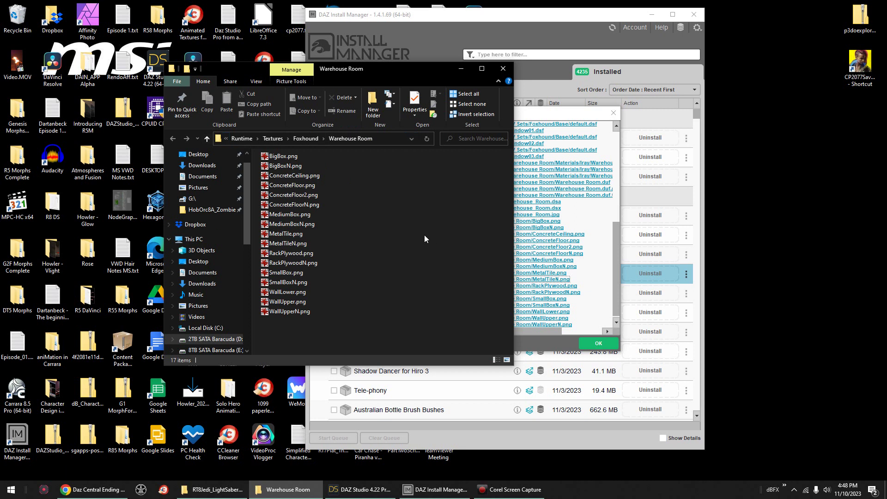
double_click(283, 156)
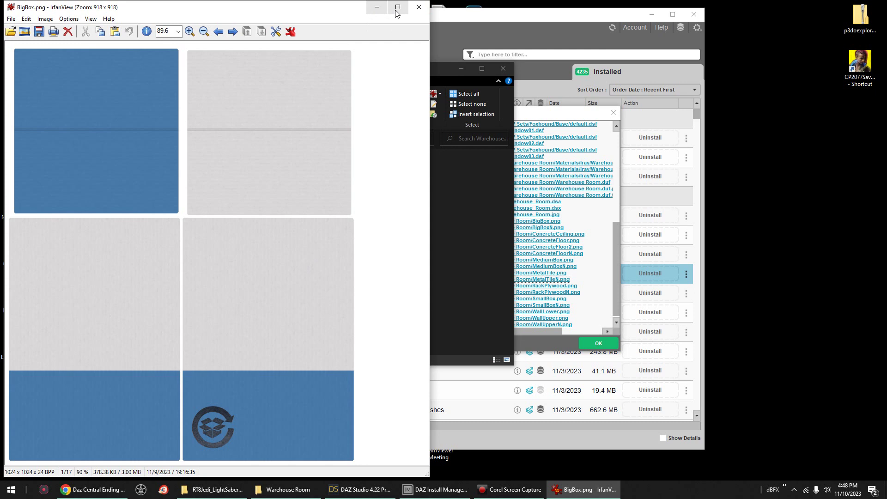
scroll(302, 267, "down", 2)
scroll(301, 267, "down", 2)
scroll(301, 267, "down", 1)
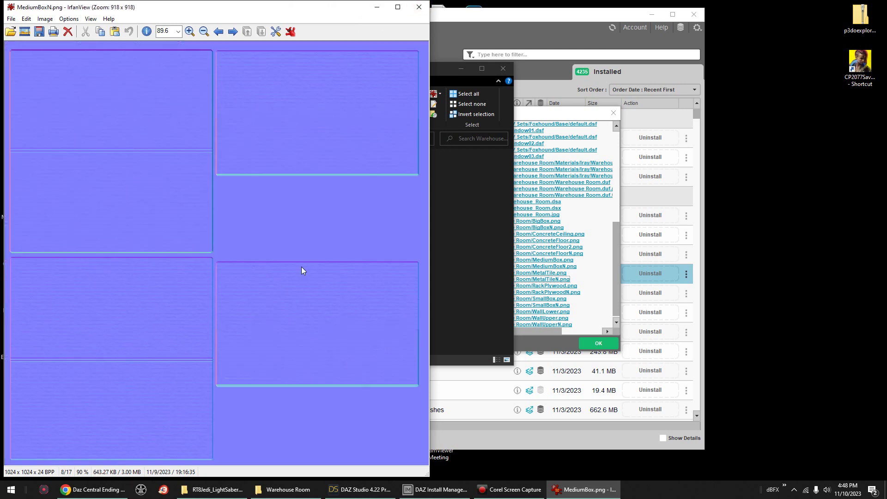
scroll(301, 266, "down", 3)
left_click(289, 8)
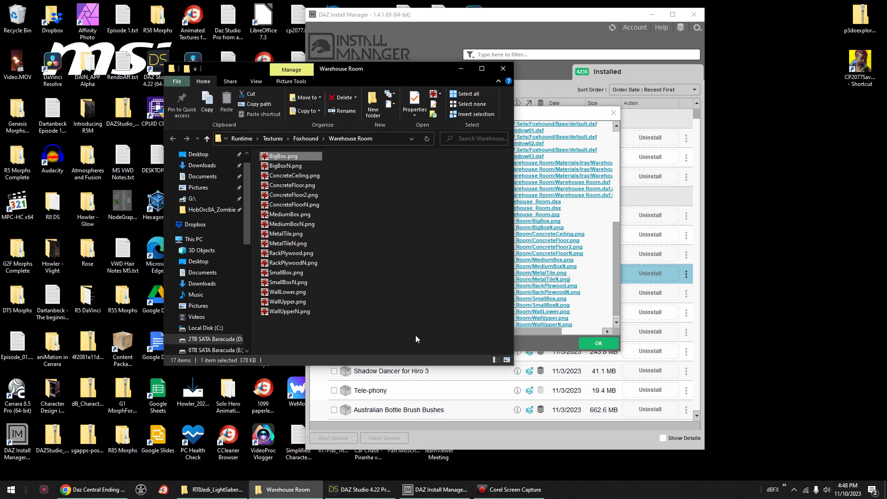
- Close the Warehouse Room folder and file list, then show Ready to Download
left_click(502, 72)
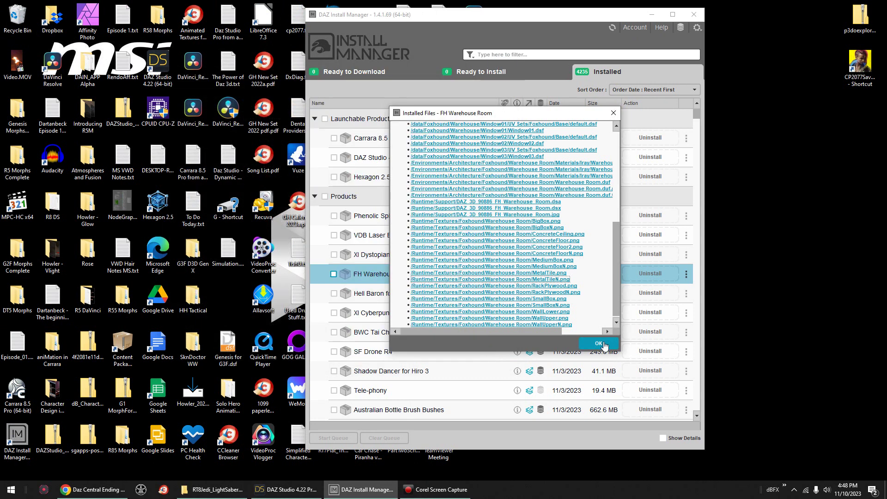
left_click(601, 344)
scroll(447, 317, "down", 3)
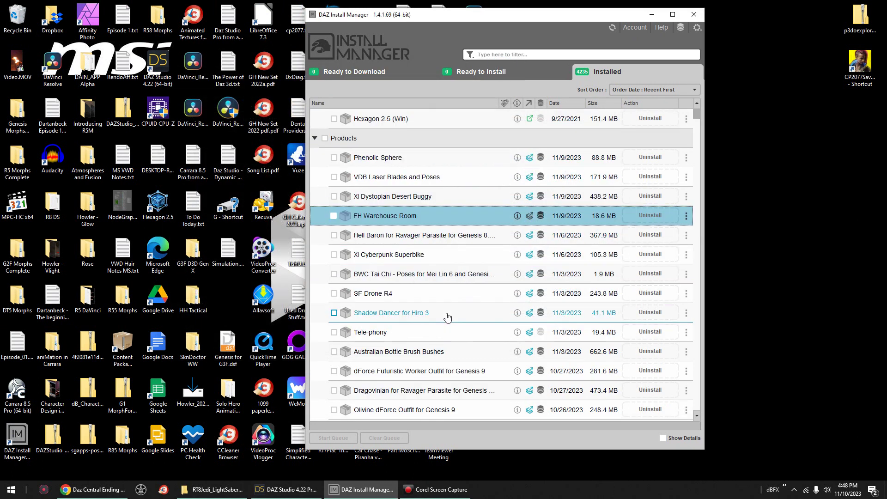
scroll(447, 318, "down", 2)
scroll(447, 317, "down", 5)
scroll(447, 317, "down", 5)
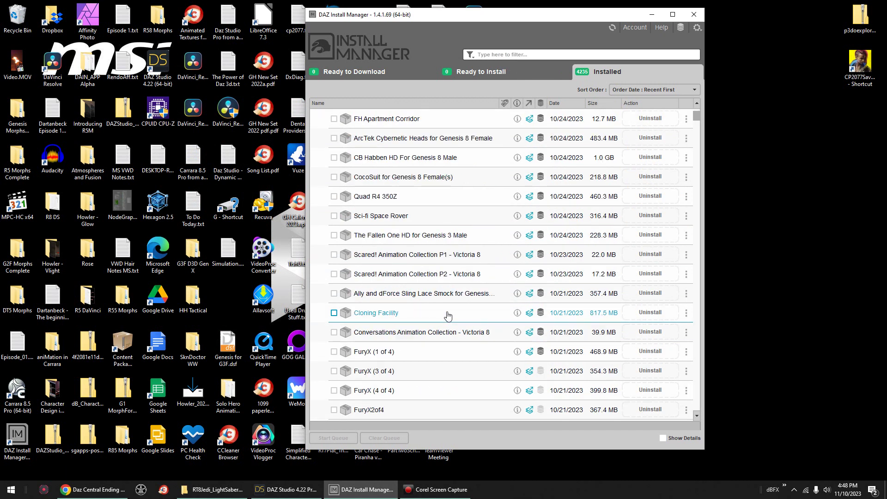
scroll(448, 317, "up", 8)
scroll(446, 318, "up", 8)
left_click(366, 74)
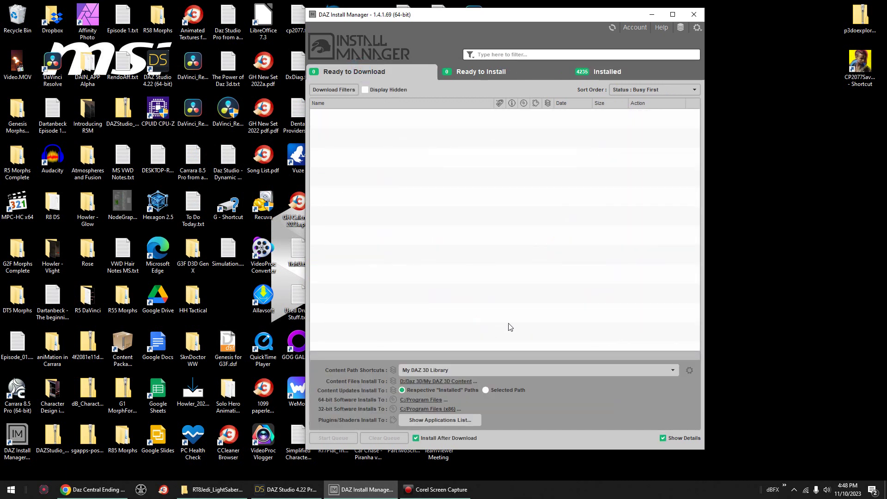